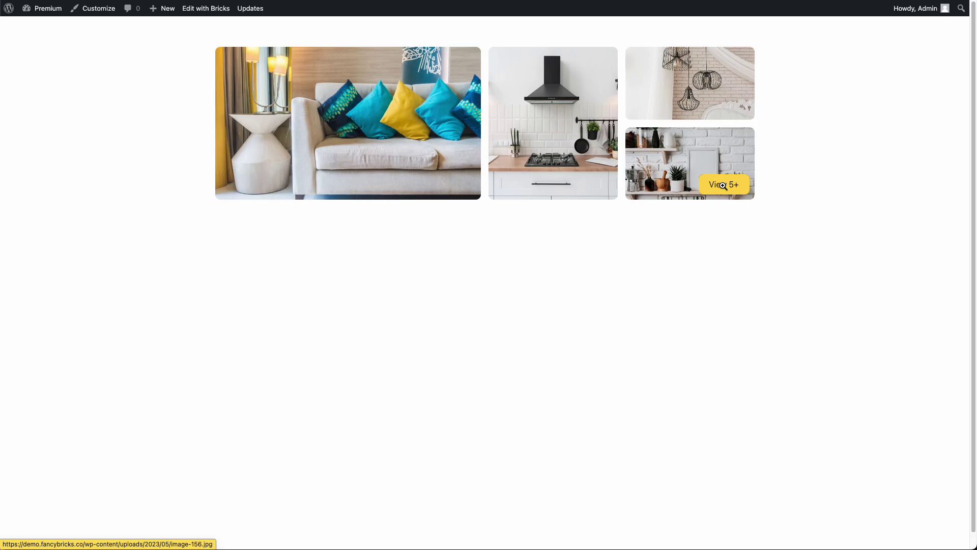
- Open the lightbox from View 5+, step through to photo 9 of 9, and close it
left_click(723, 185)
key("Right")
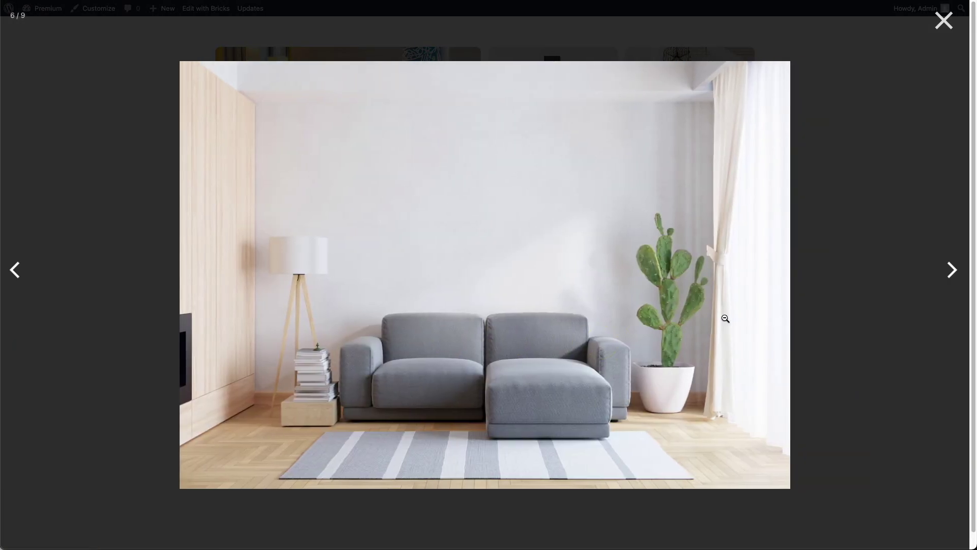
key("Right")
key("Right")
key("Right")
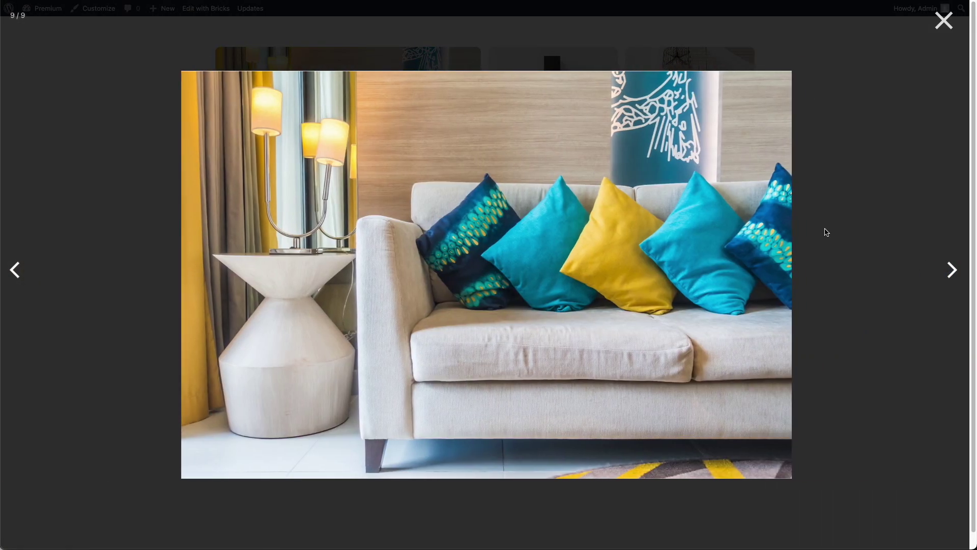
left_click(945, 21)
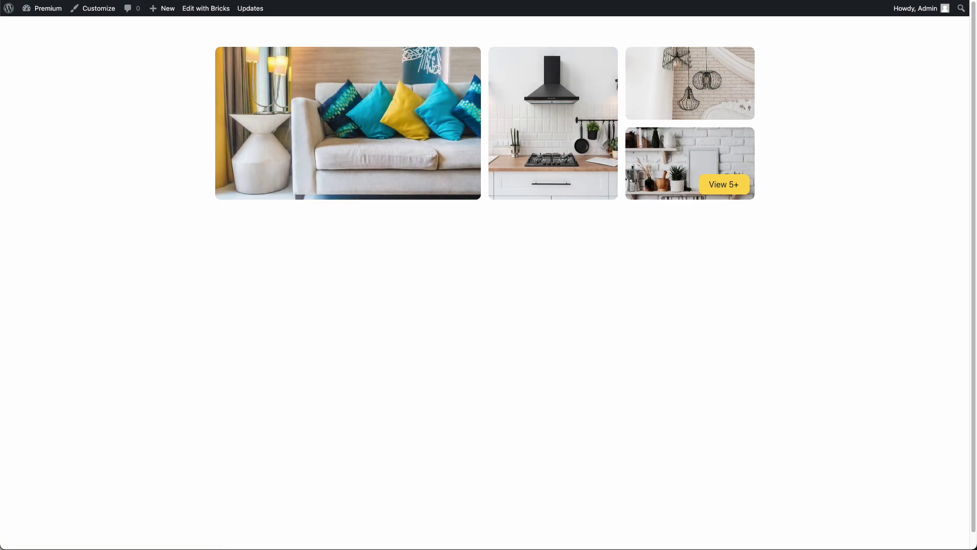
- Edit the page in Bricks and select the Image Gallery element inside Gallery 05
left_click(206, 8)
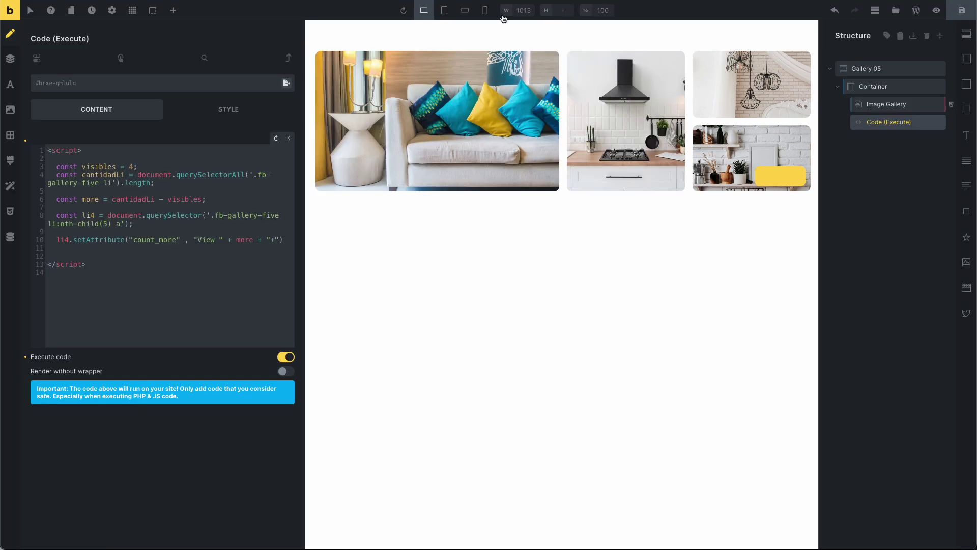
left_click(866, 69)
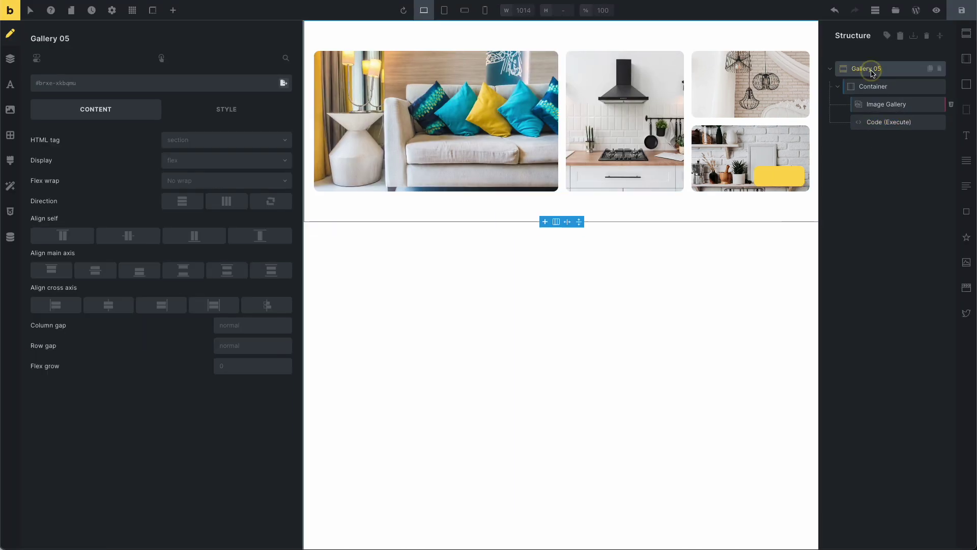
left_click(889, 109)
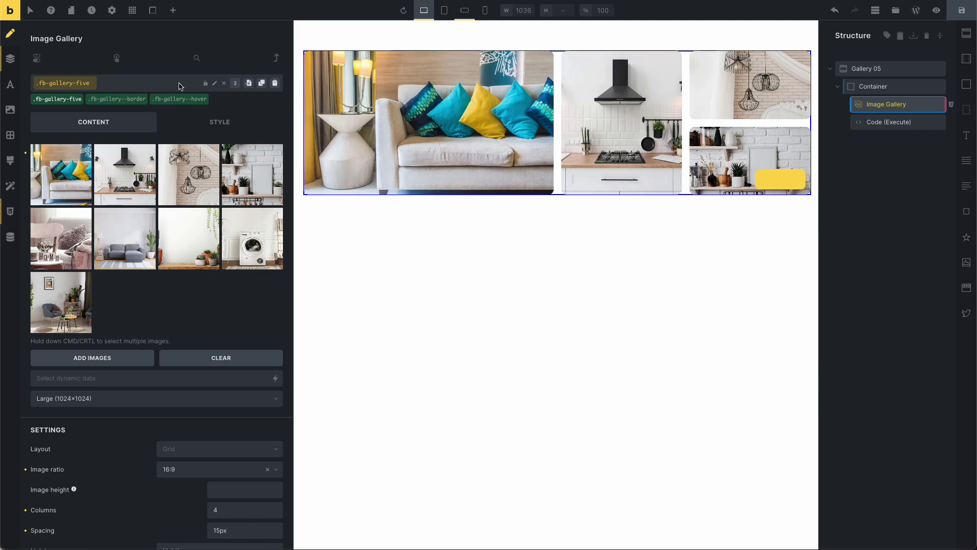
- Remove the fb-gallery--border class from the Image Gallery and save
mouse_move(124, 103)
left_click(57, 99)
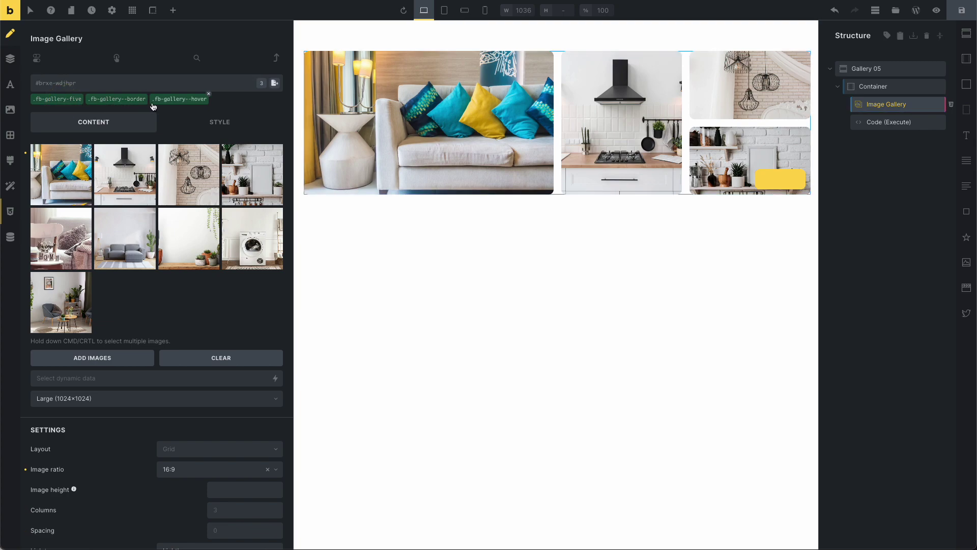
left_click(131, 103)
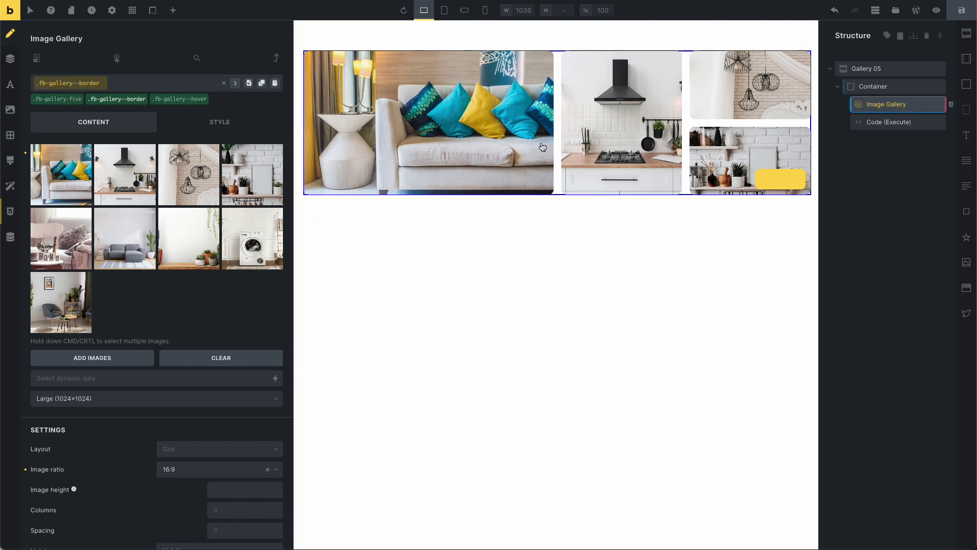
left_click(147, 94)
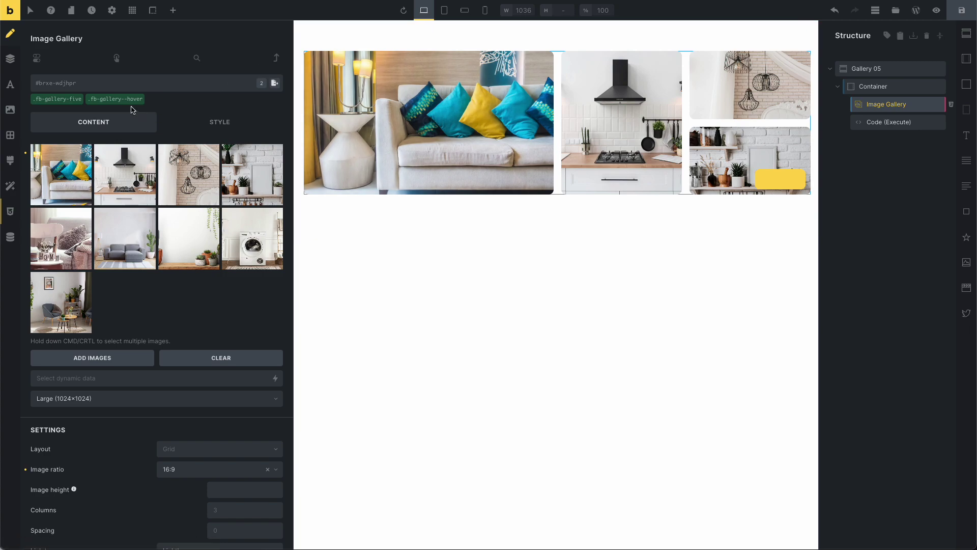
left_click(962, 11)
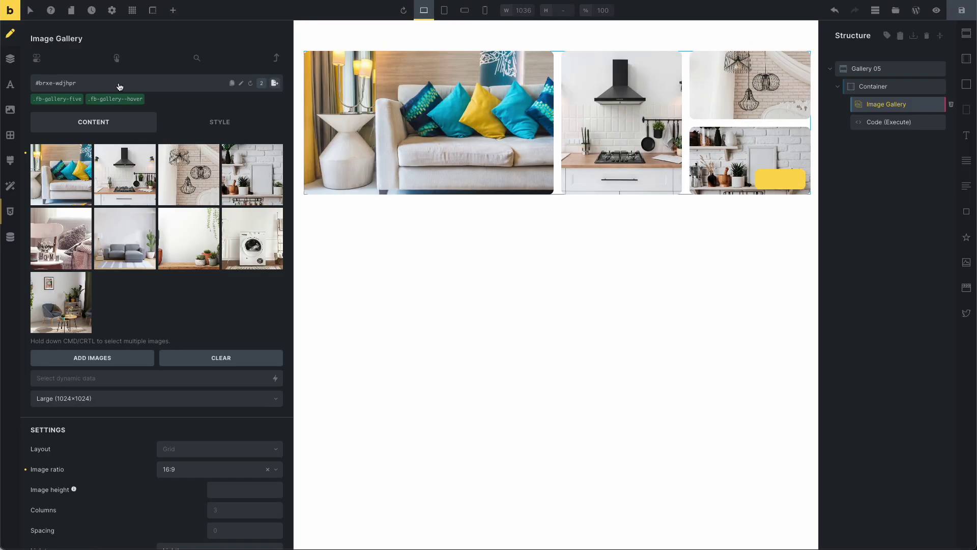
- Re-add the fb-gallery--border class by searching 'gallery--b', save, then make fb-gallery--hover active
left_click(117, 83)
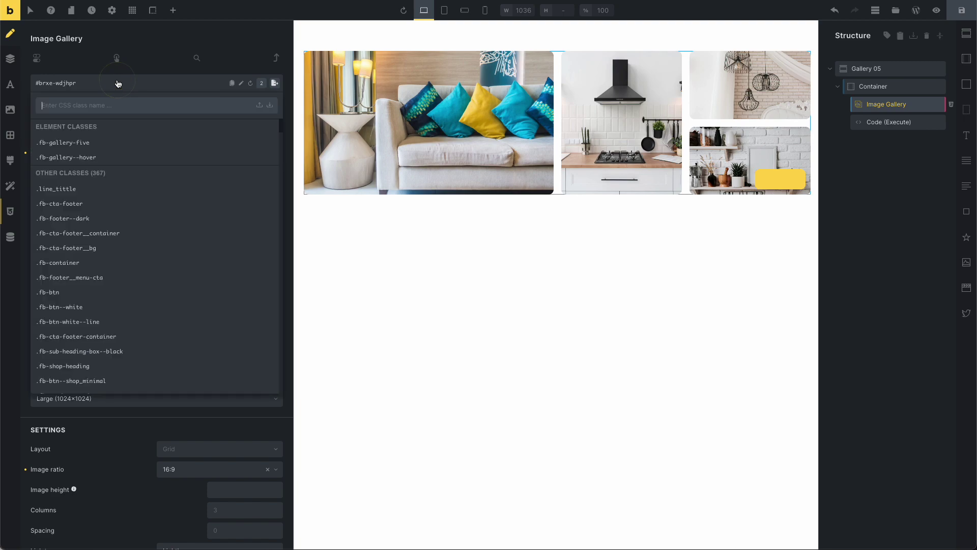
type("gallery")
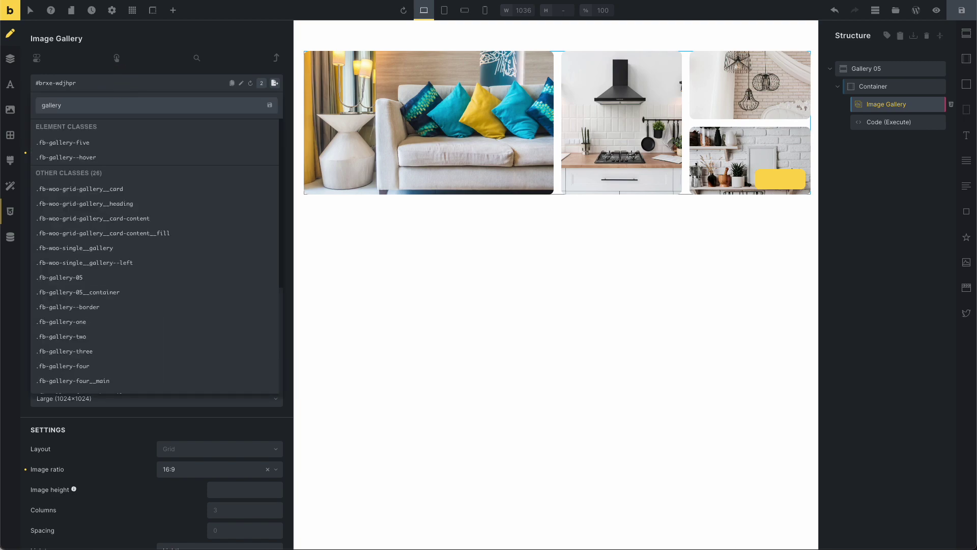
type("--b")
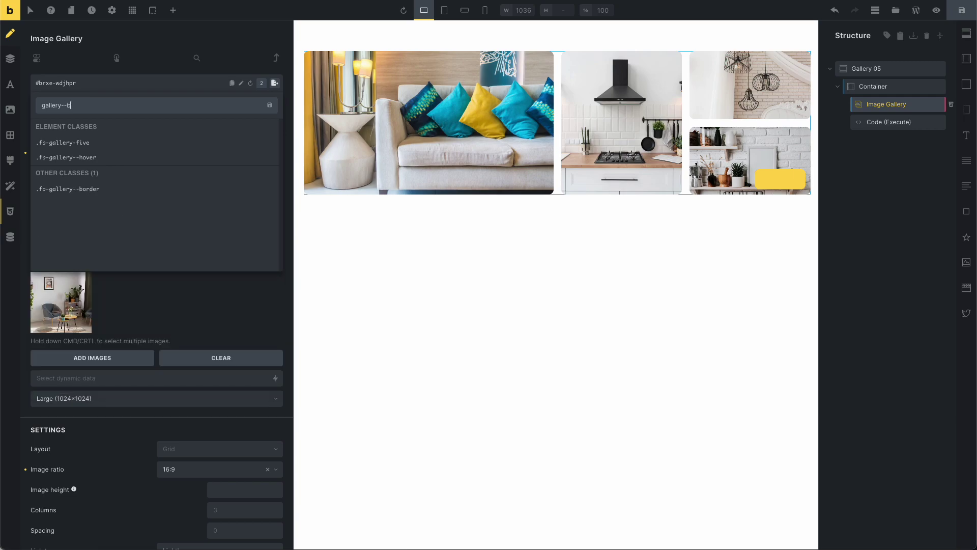
left_click(88, 189)
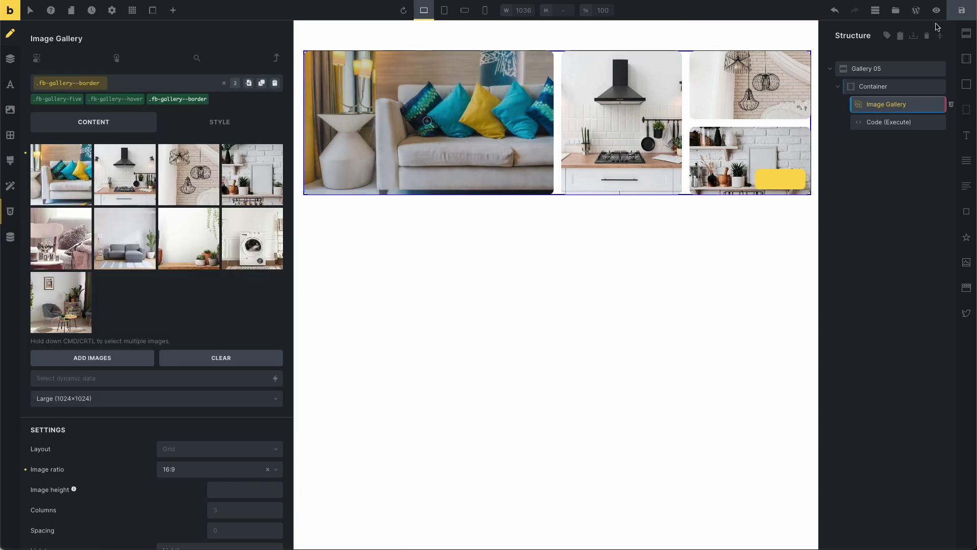
left_click(960, 20)
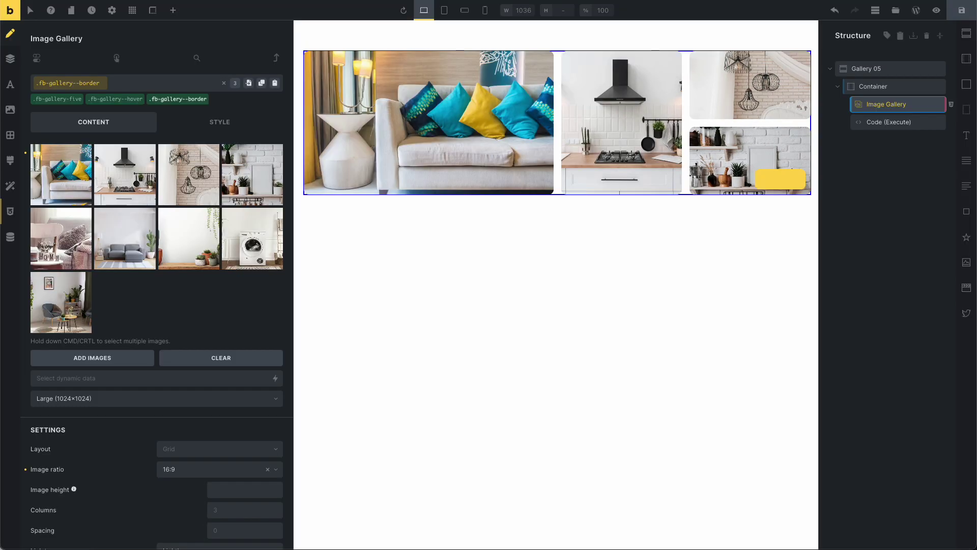
left_click(122, 99)
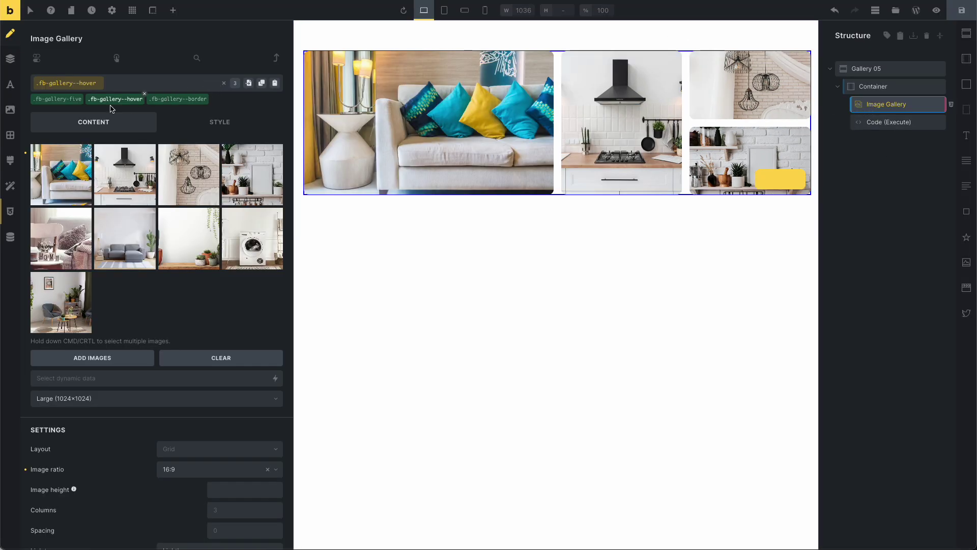
left_click(58, 99)
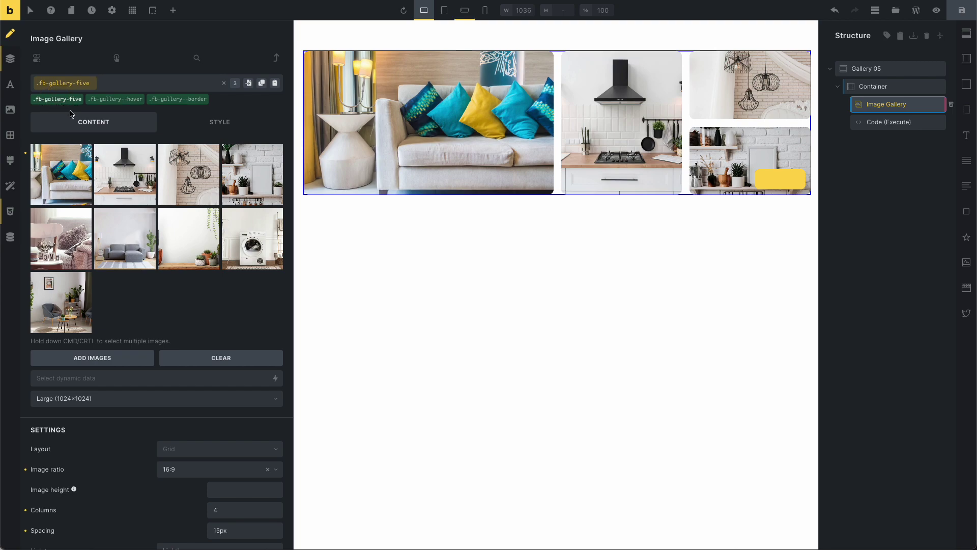
scroll(127, 229, "down", 2)
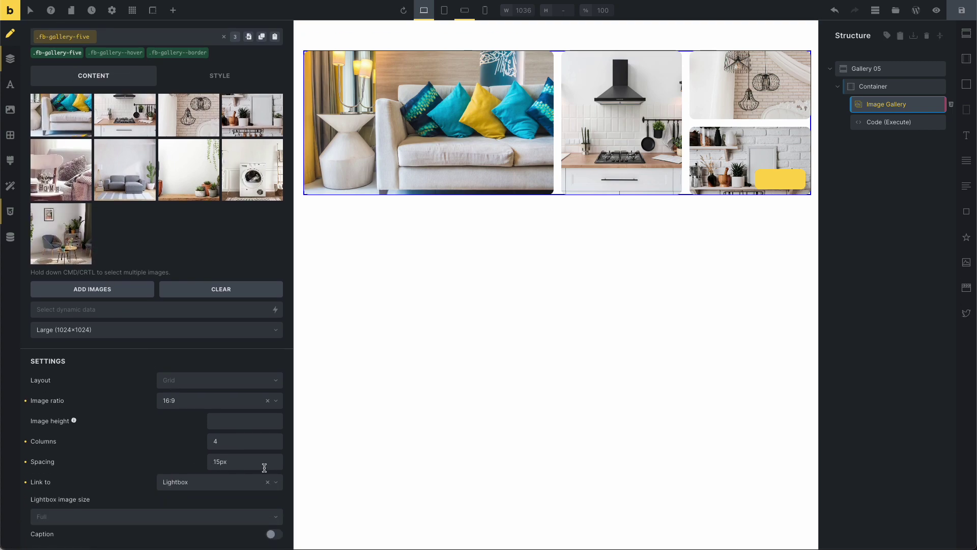
left_click_drag(236, 466, 185, 465)
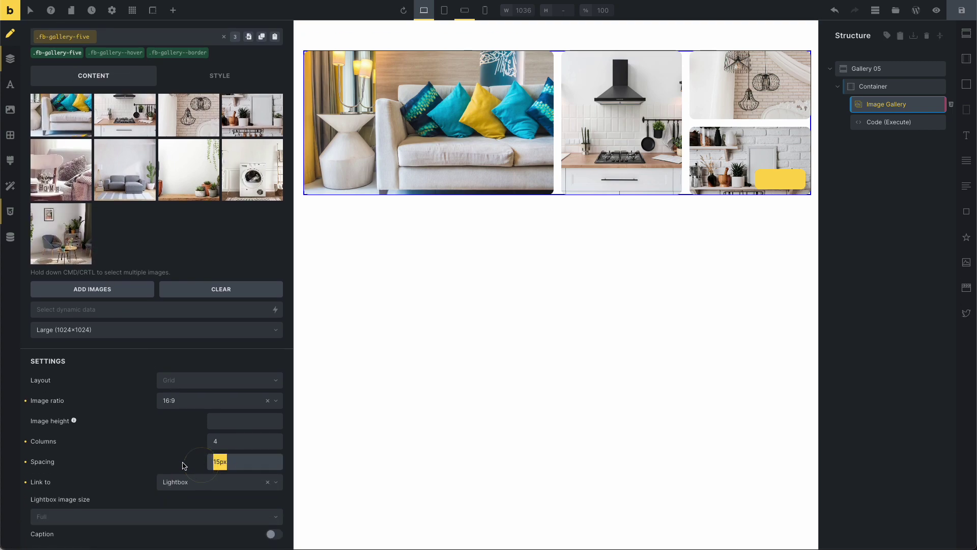
- Show the Image Gallery's style settings and expand its Custom CSS editor
left_click(220, 81)
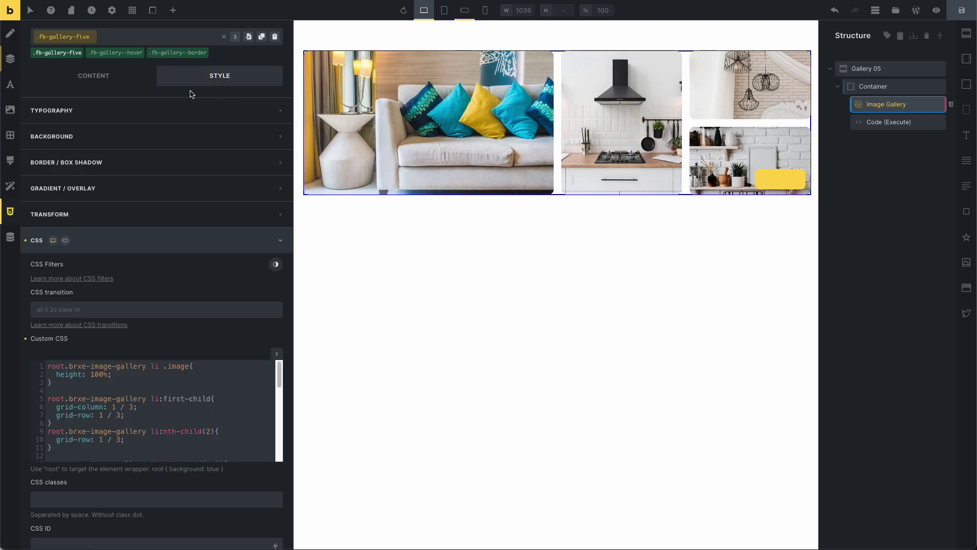
scroll(193, 336, "down", 1)
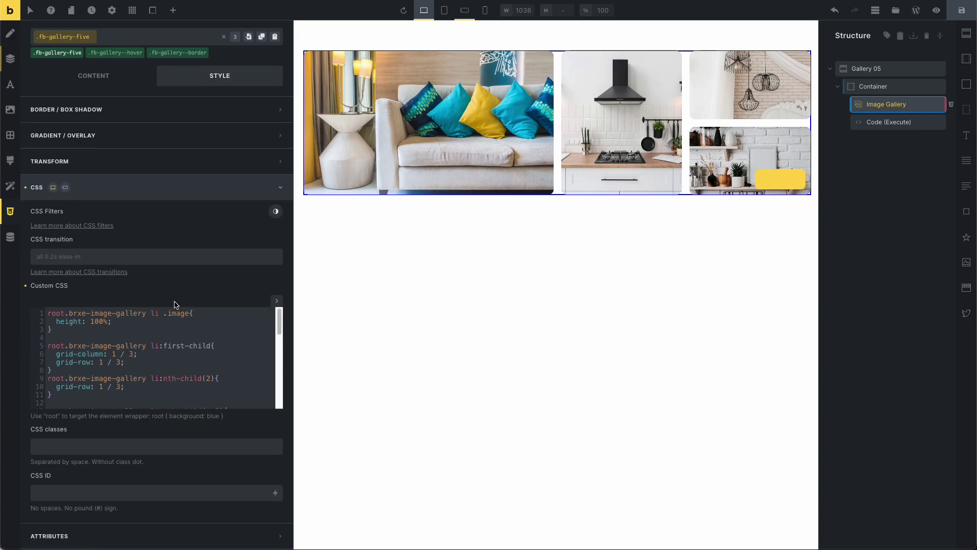
left_click(192, 350)
scroll(226, 352, "down", 3)
scroll(224, 353, "down", 5)
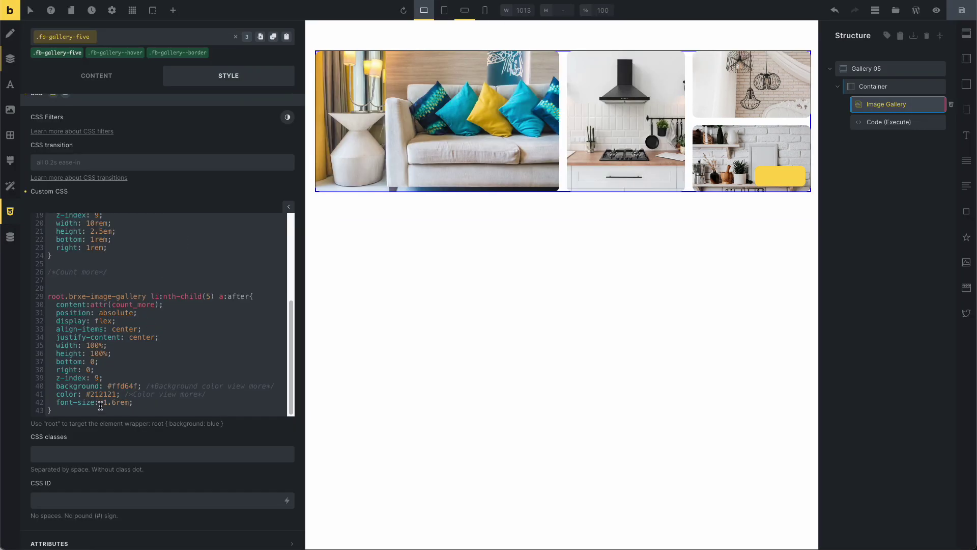
- Copy the #ffd64f View more background colour and replace it with red
left_click_drag(205, 395, 105, 395)
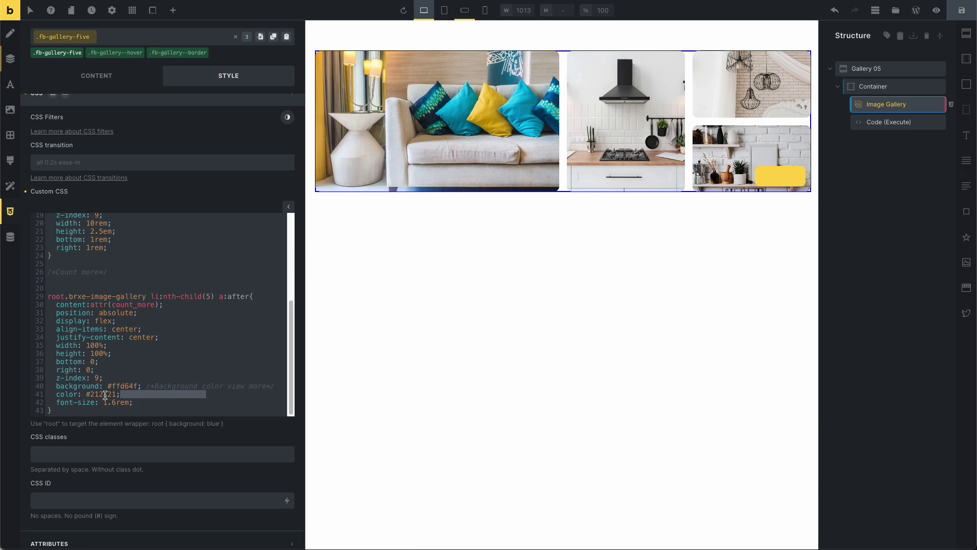
left_click(157, 388)
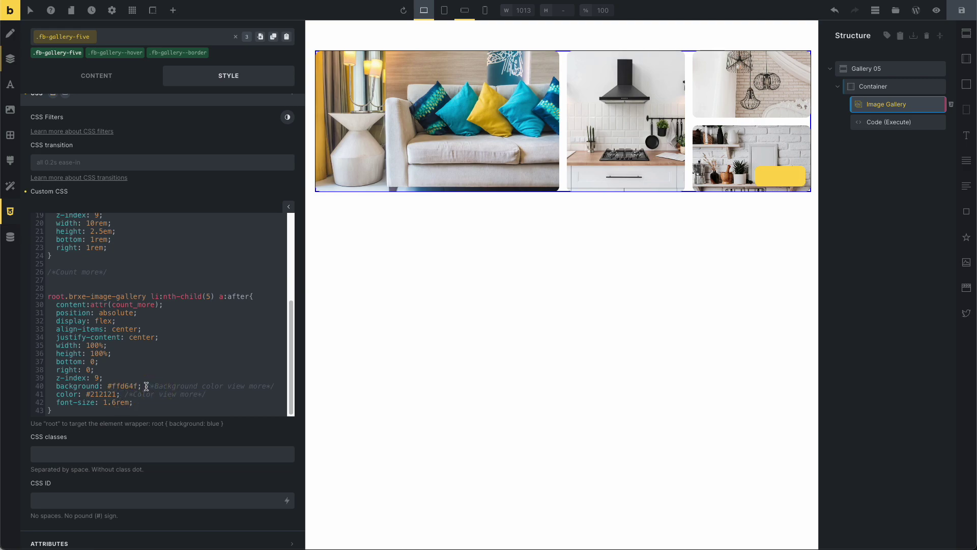
left_click_drag(135, 387, 107, 387)
key("super+c")
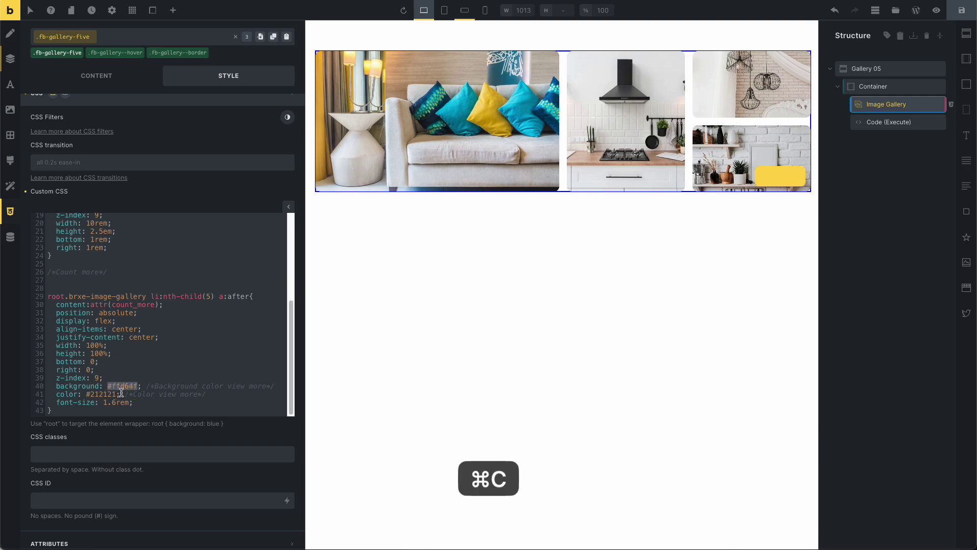
type("red")
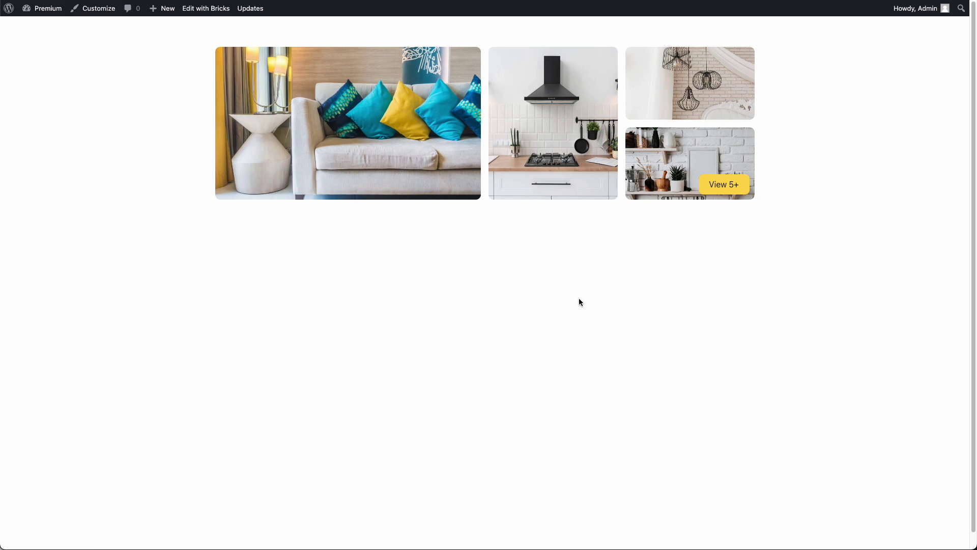
- Test the View 5+ lightbox, paste #ffd64f back over red, save, and select Code (Execute)
left_click(718, 185)
left_click(943, 20)
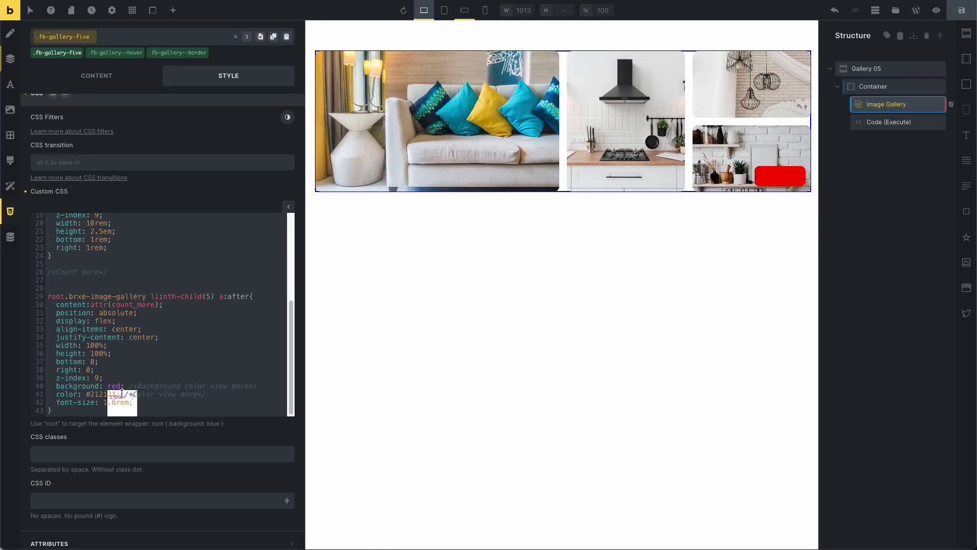
left_click_drag(123, 393, 90, 397)
key("super+v")
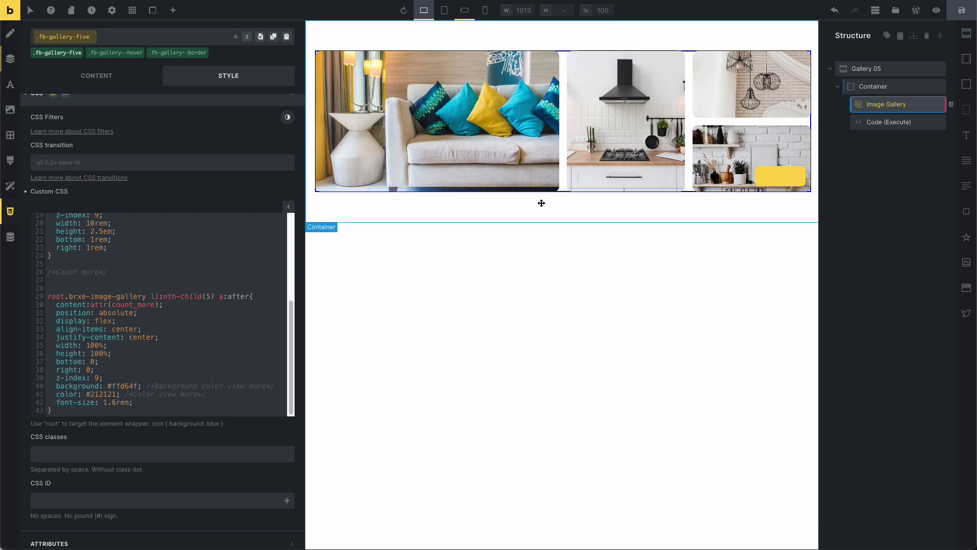
key("super+s")
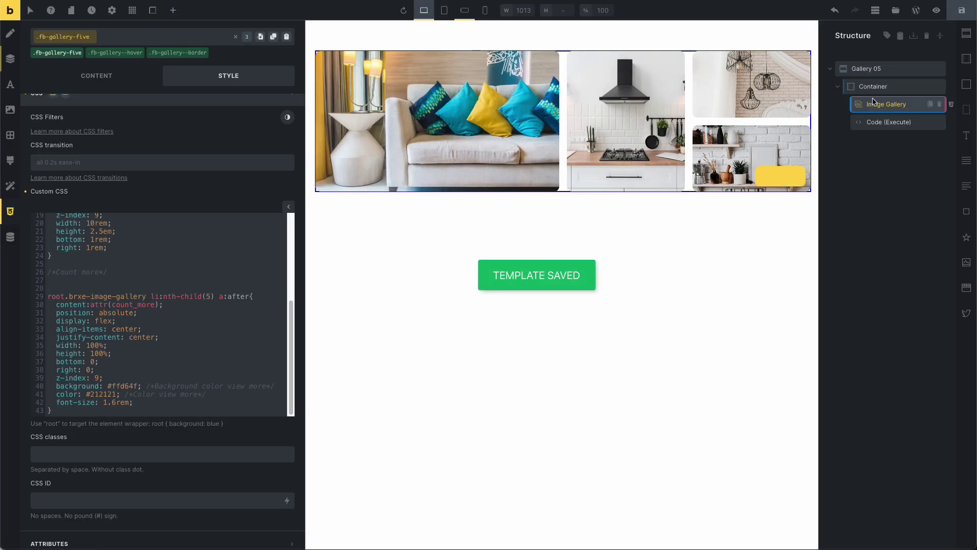
left_click(876, 124)
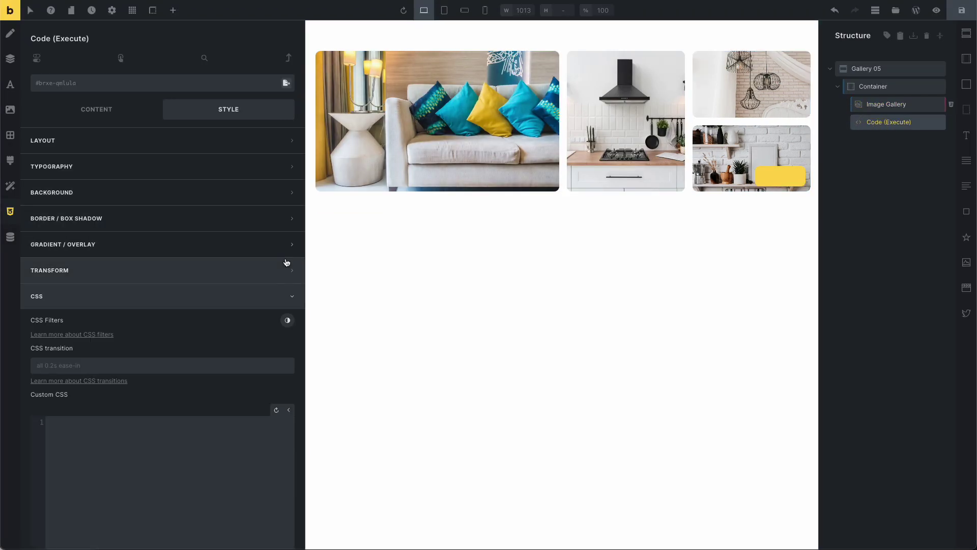
- Show the Code (Execute) script, highlighting 'View' and the more-count variable, then reselect Image Gallery
left_click(98, 118)
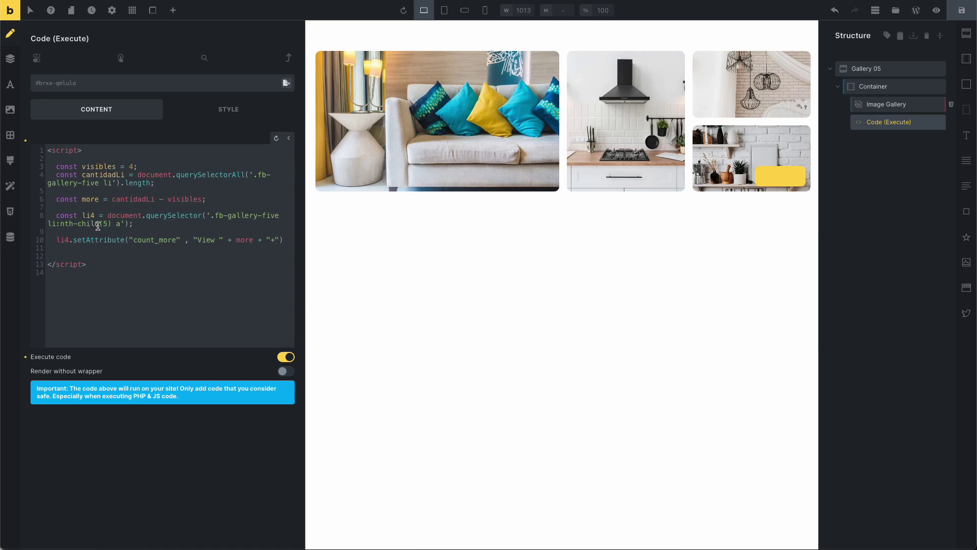
double_click(207, 239)
double_click(245, 240)
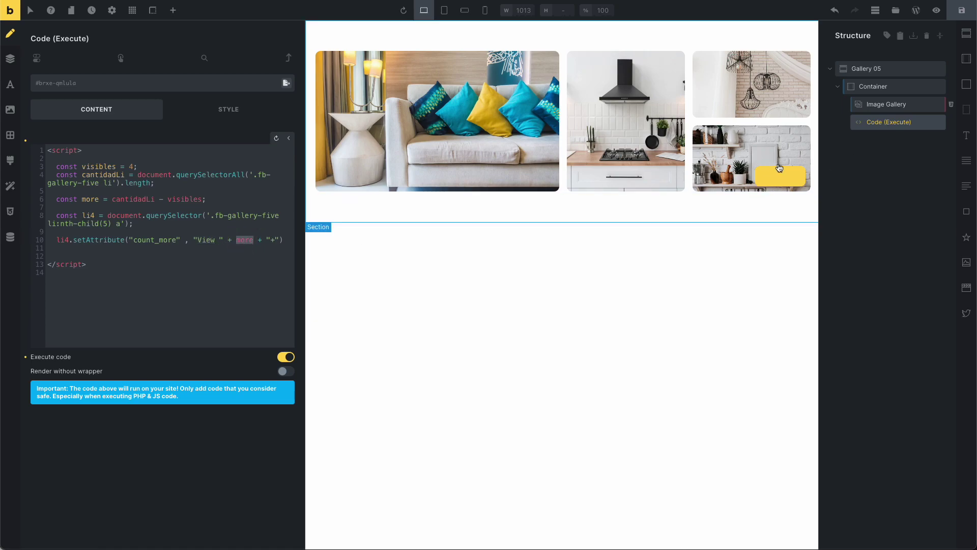
left_click(889, 104)
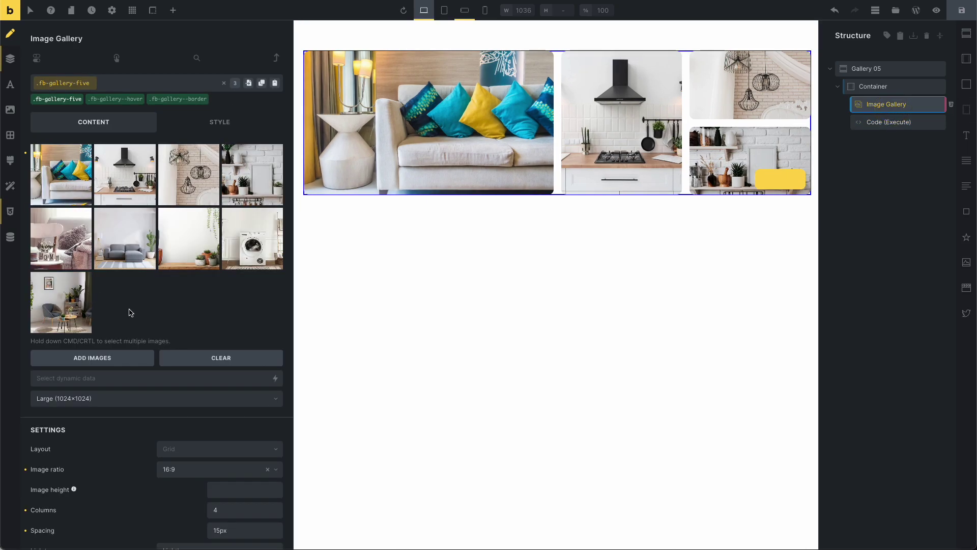
- Add the white vases image to see View 6+, then remove it and save
left_click(122, 366)
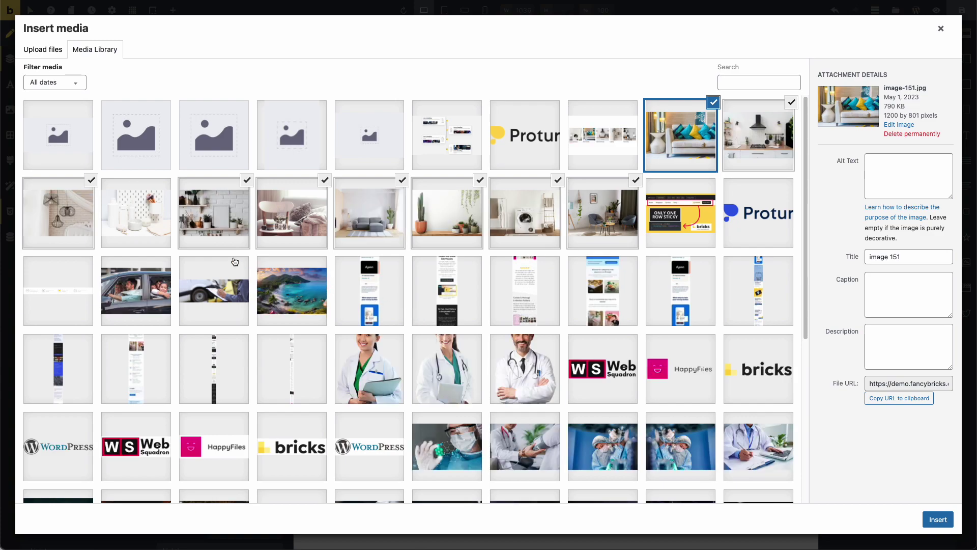
left_click(113, 225, "super")
left_click(938, 519)
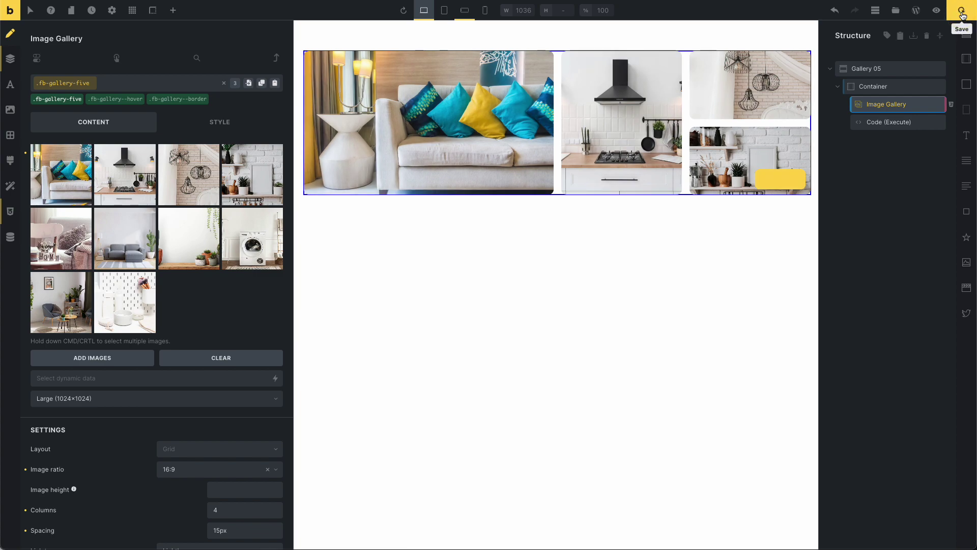
left_click(963, 15)
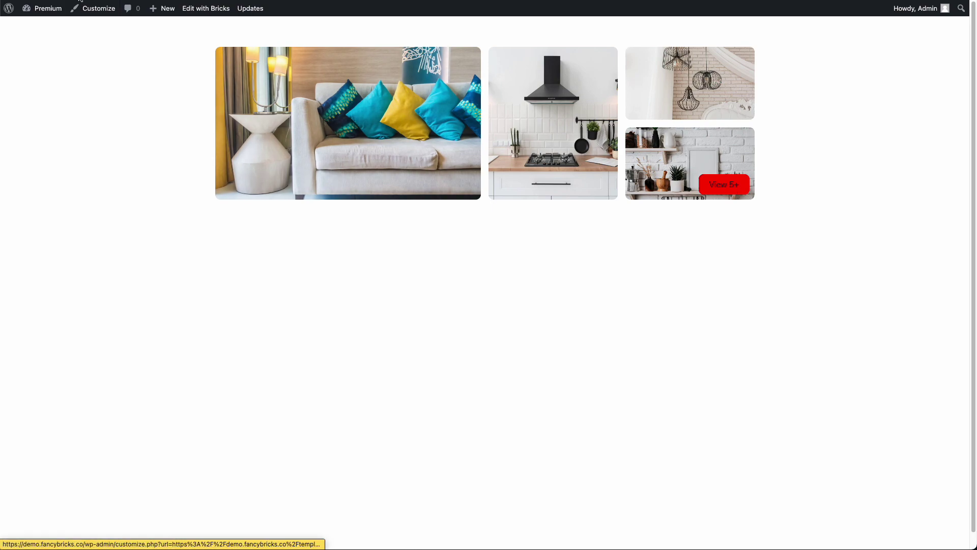
key("super+r")
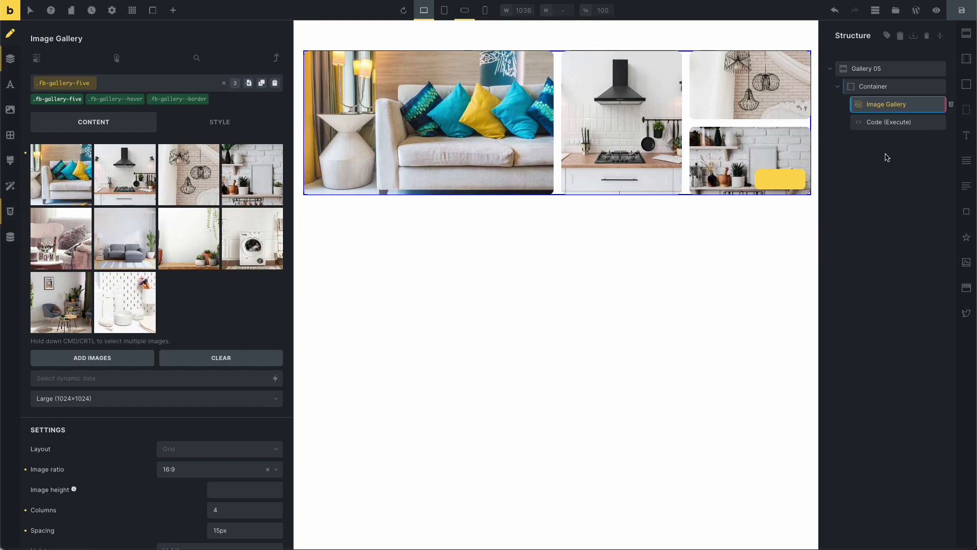
left_click(151, 279)
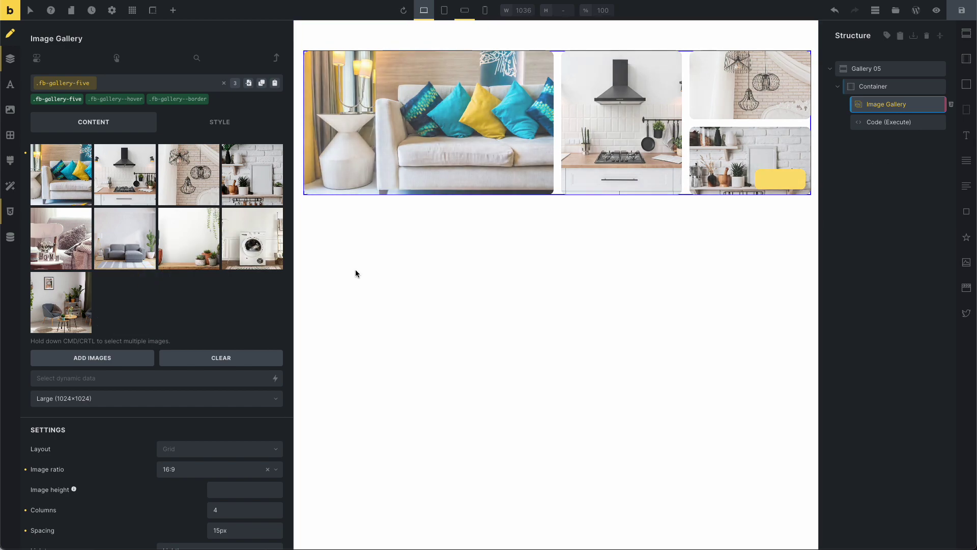
left_click(961, 10)
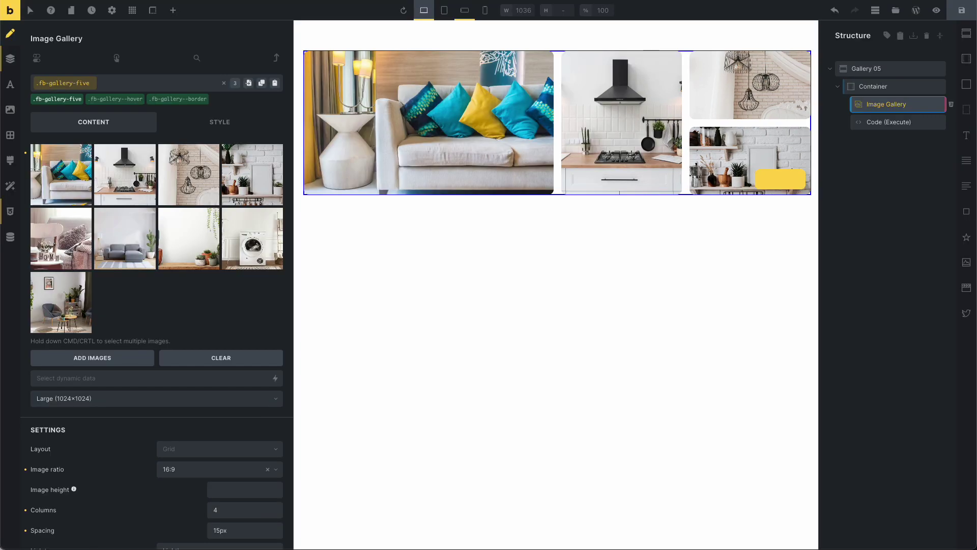
left_click(891, 122)
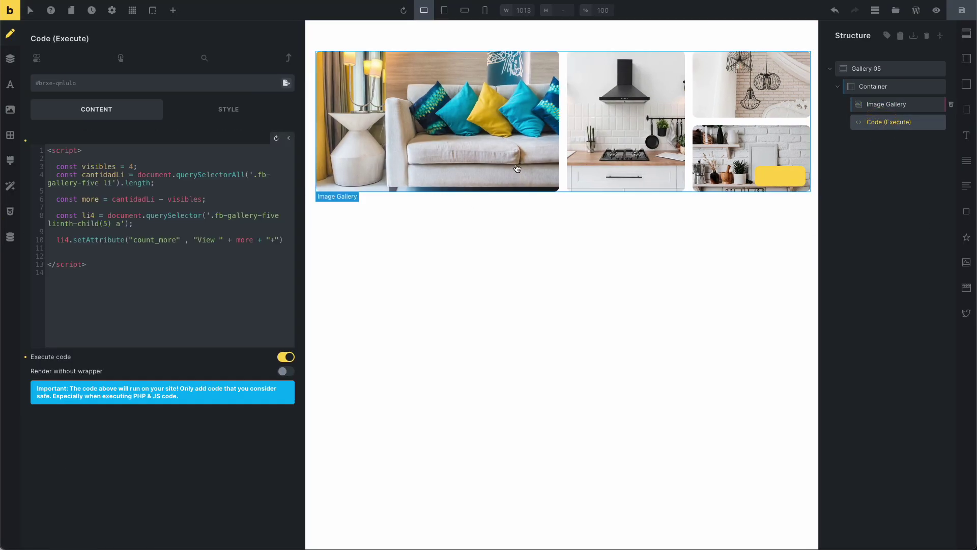
left_click(247, 239)
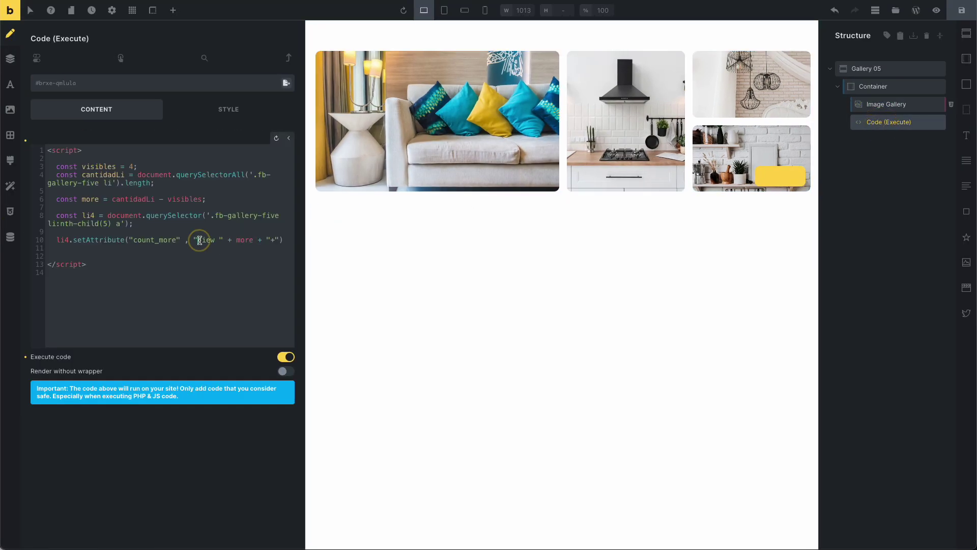
double_click(207, 239)
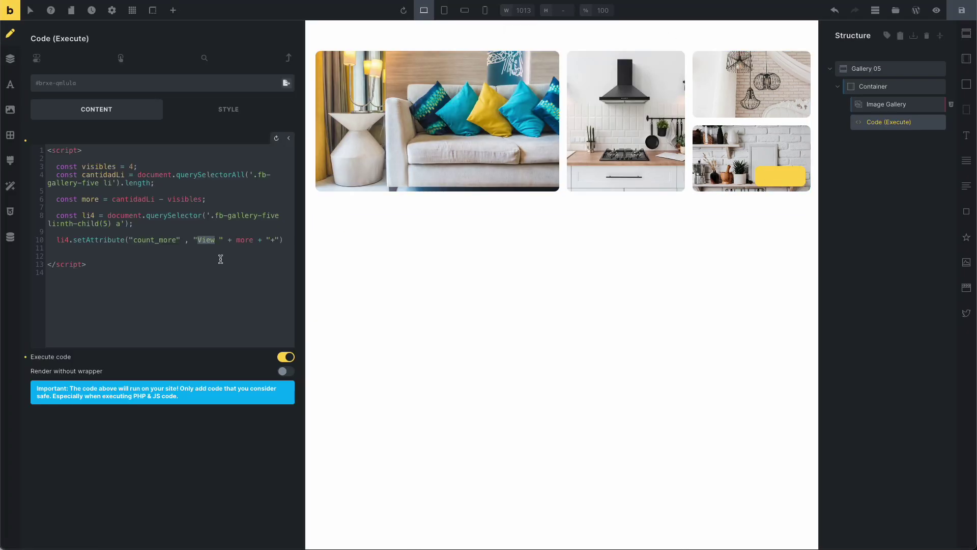
double_click(239, 240)
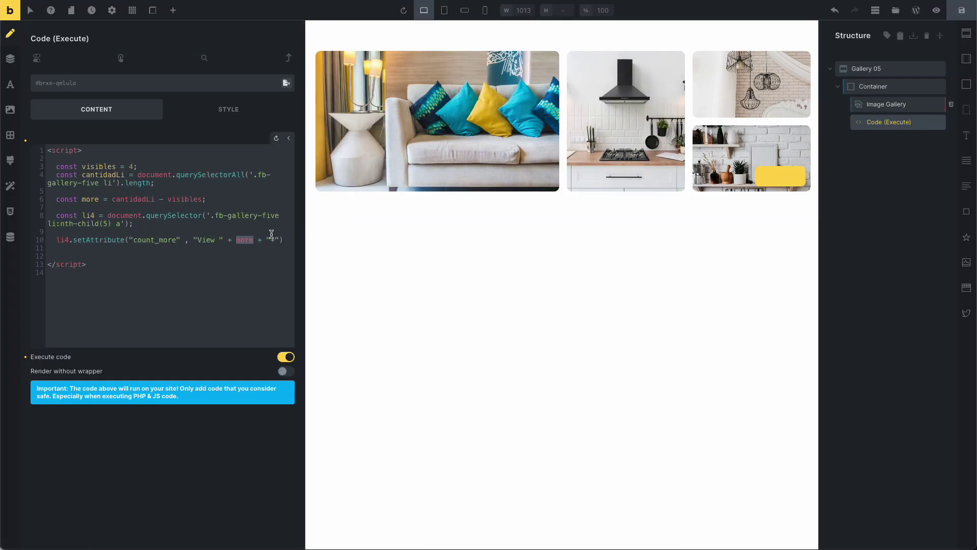
double_click(272, 240)
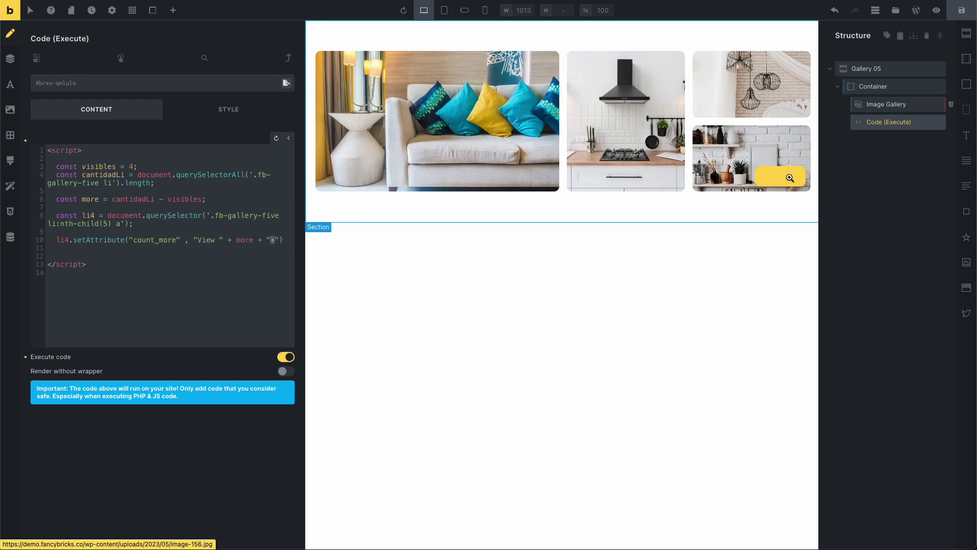
left_click(886, 104)
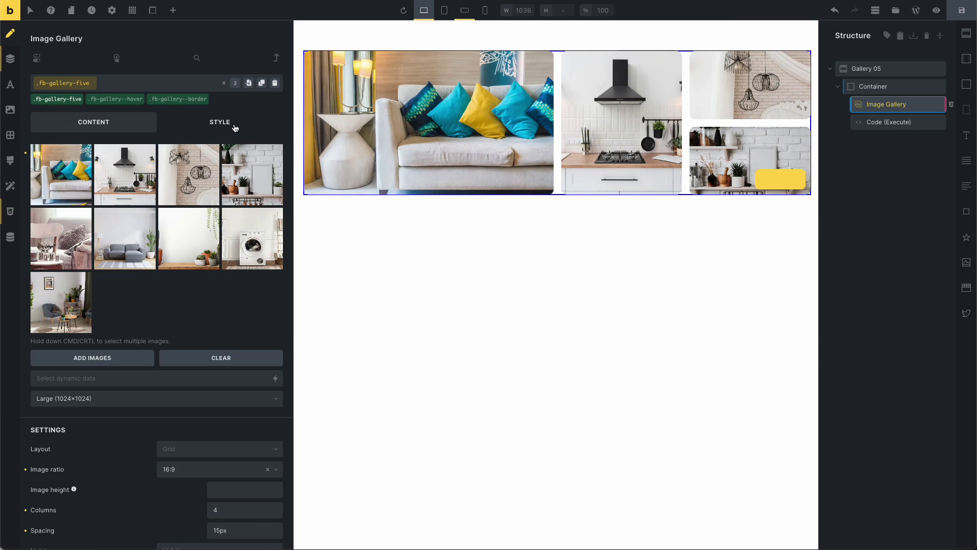
- Expand the gallery's Custom CSS and select the button's 10rem width and 2.5em height lines
left_click(230, 123)
scroll(153, 243, "down", 3)
left_click(168, 356)
scroll(168, 357, "down", 5)
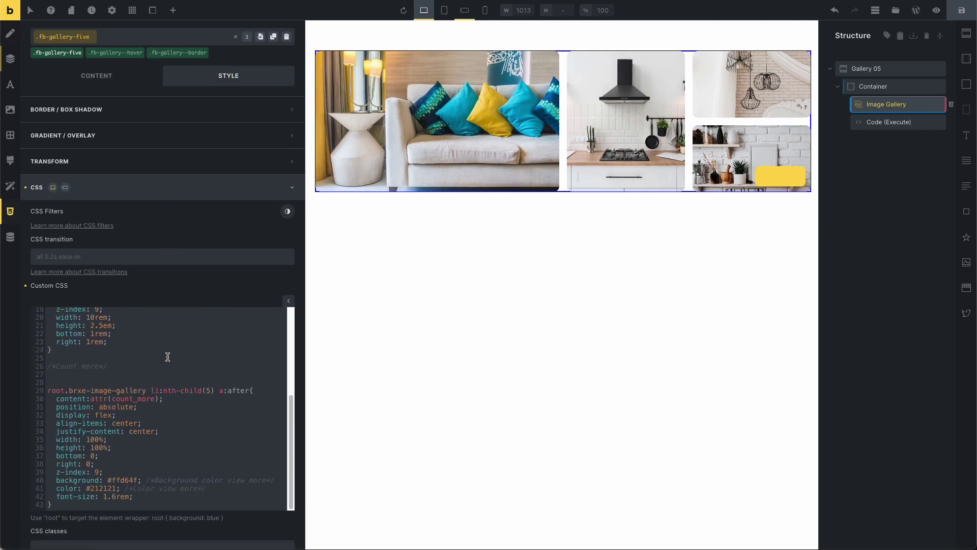
scroll(167, 357, "down", 2)
scroll(169, 356, "up", 4)
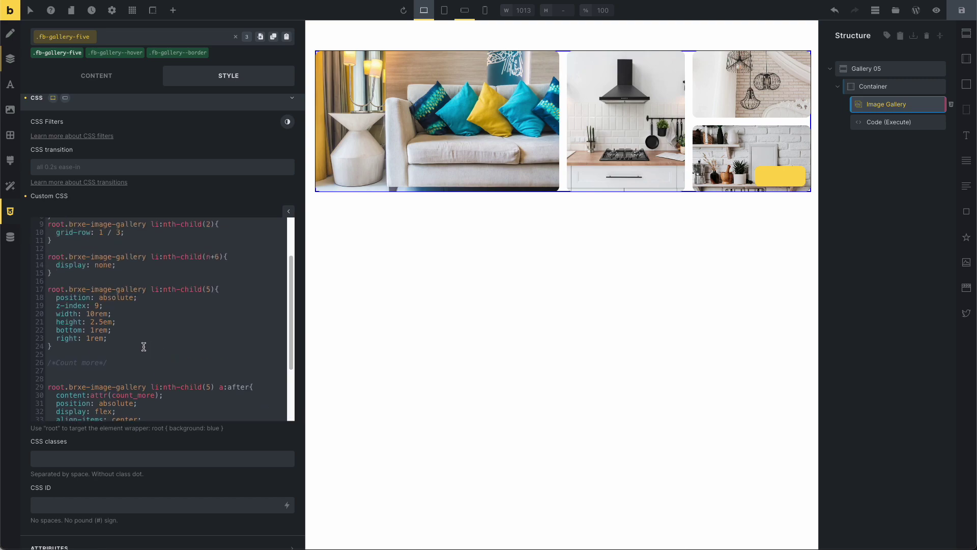
left_click_drag(86, 314, 37, 312)
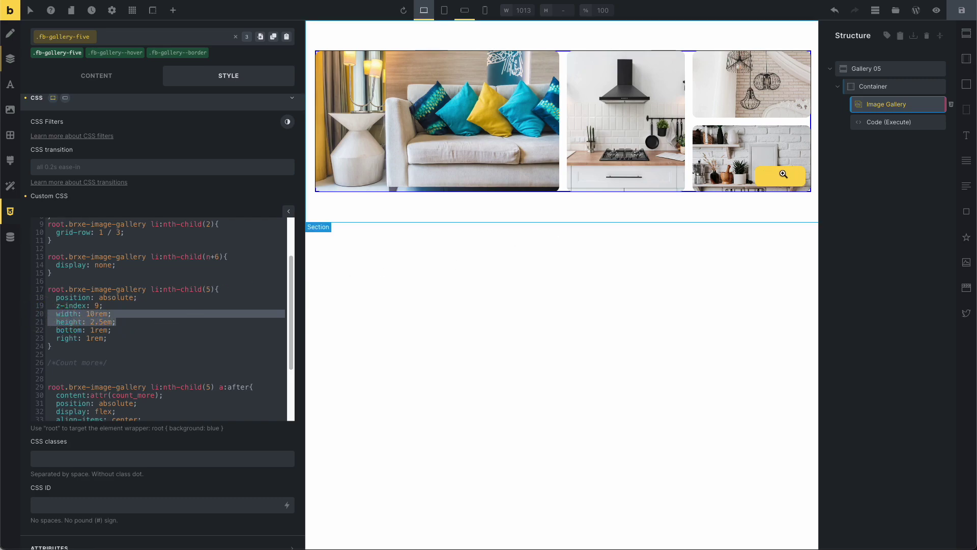
left_click_drag(126, 322, 33, 316)
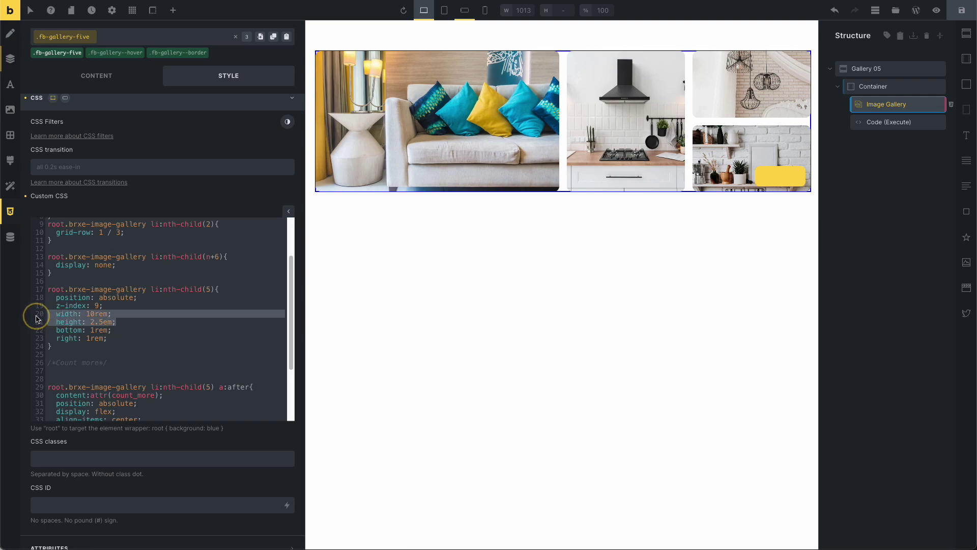